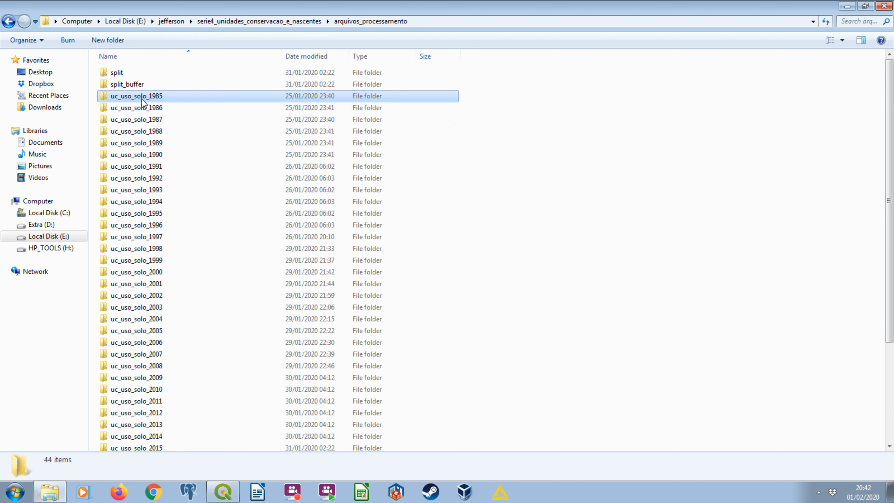
- Filter the uc_uso_solo_1985 folder for .shp files, select all the results, and close the folder window
double_click(161, 99)
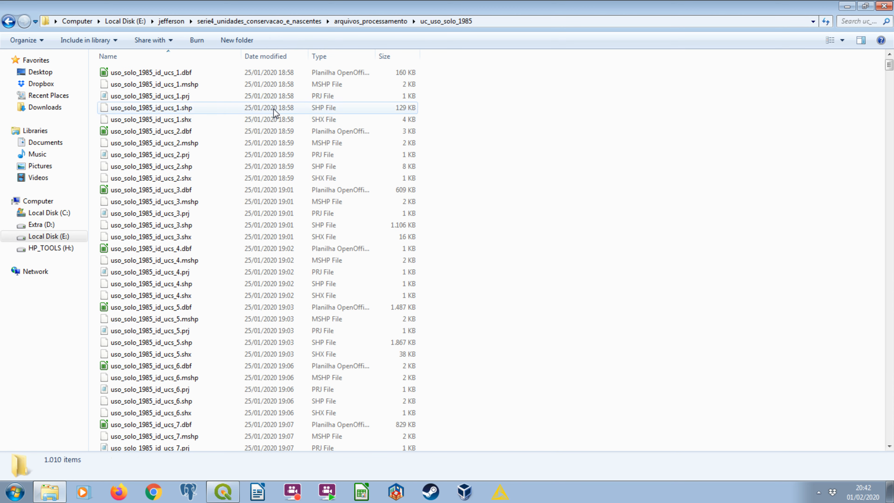
key("super+Right")
left_click(856, 25)
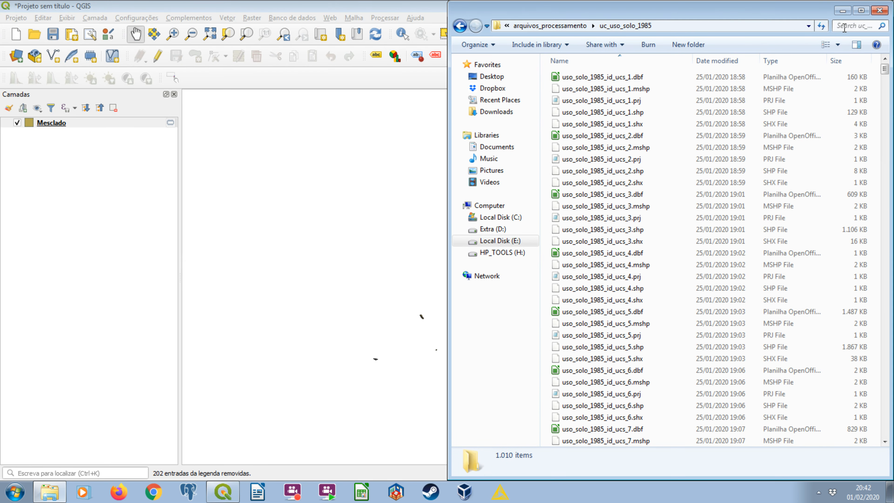
left_click(830, 38)
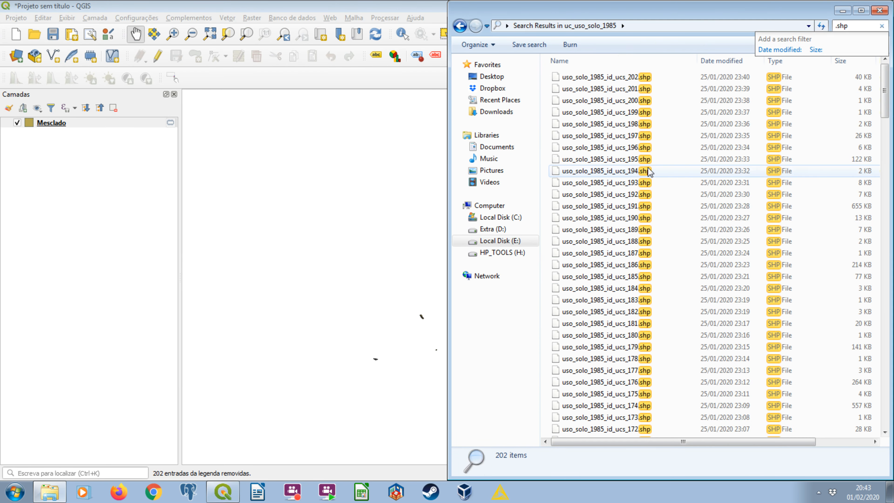
left_click(649, 172)
key("ctrl+a")
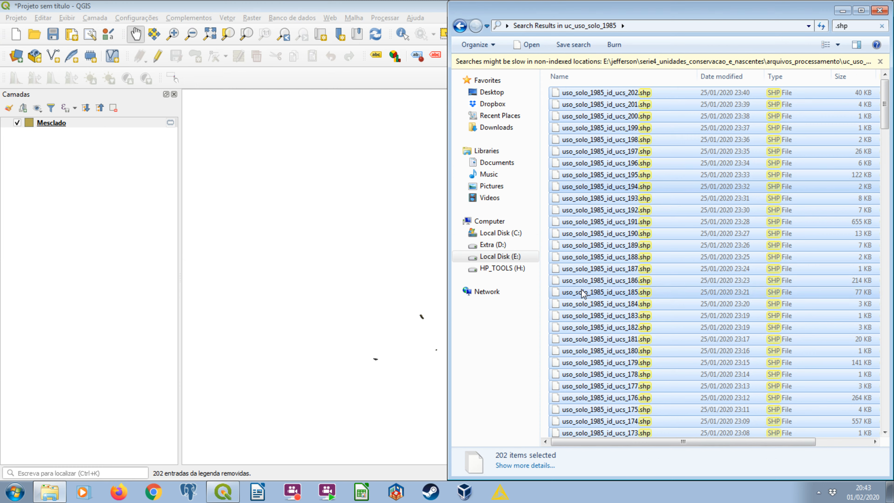
left_click(879, 10)
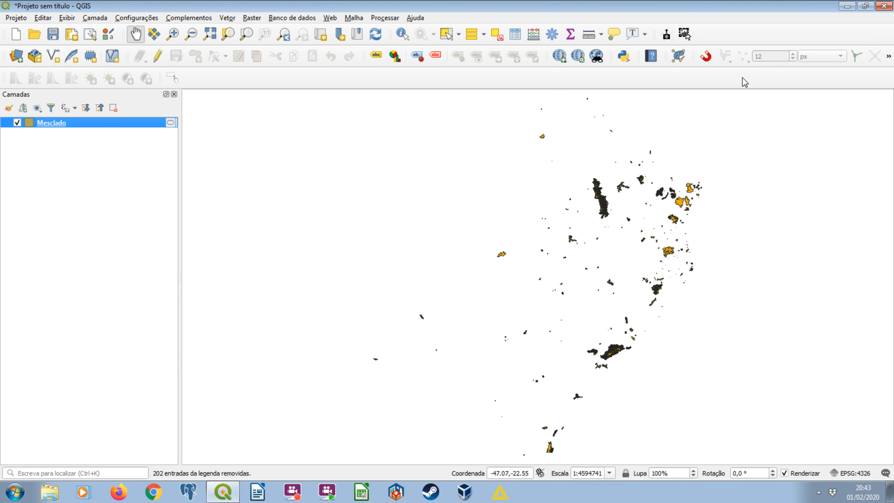
- Locate the Mesclar camadas vetoriais algorithm in the processing toolbox without running it
key("ctrl+alt+t")
left_click(724, 225)
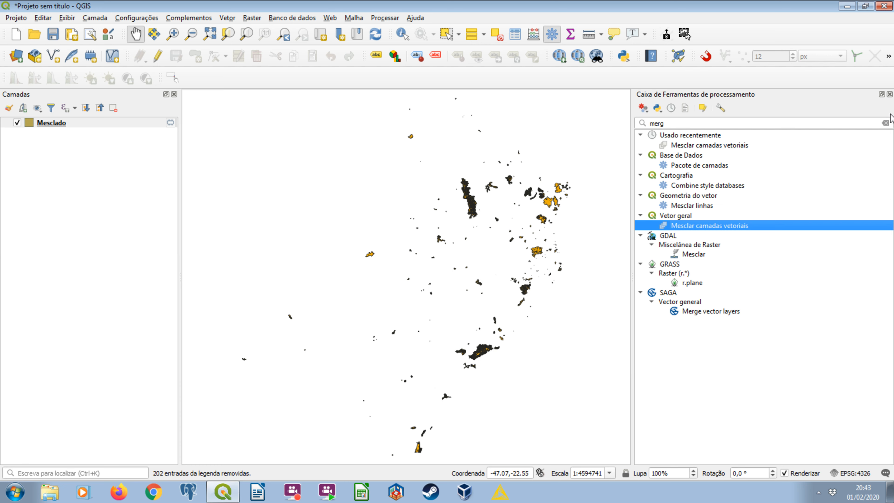
left_click(890, 95)
- Examine the attribute table of the Mesclado layer with the nome_uc1 column widened to show full names
left_click(67, 123)
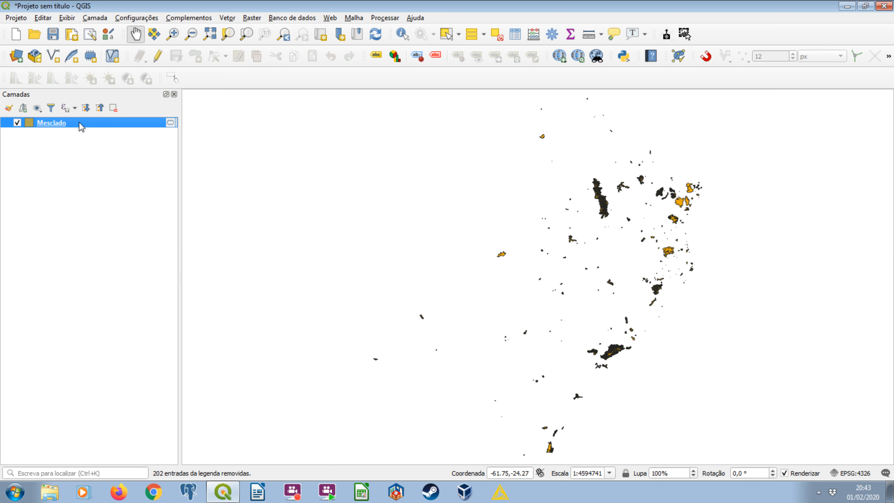
right_click(81, 127)
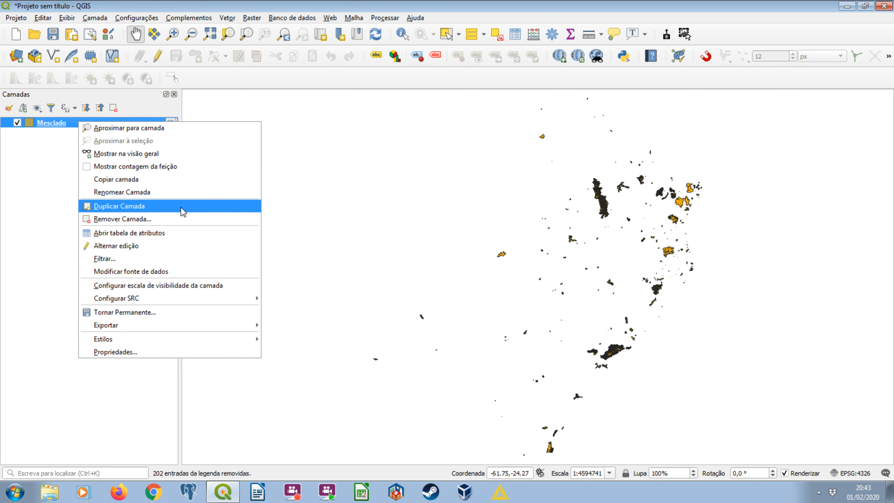
left_click(178, 233)
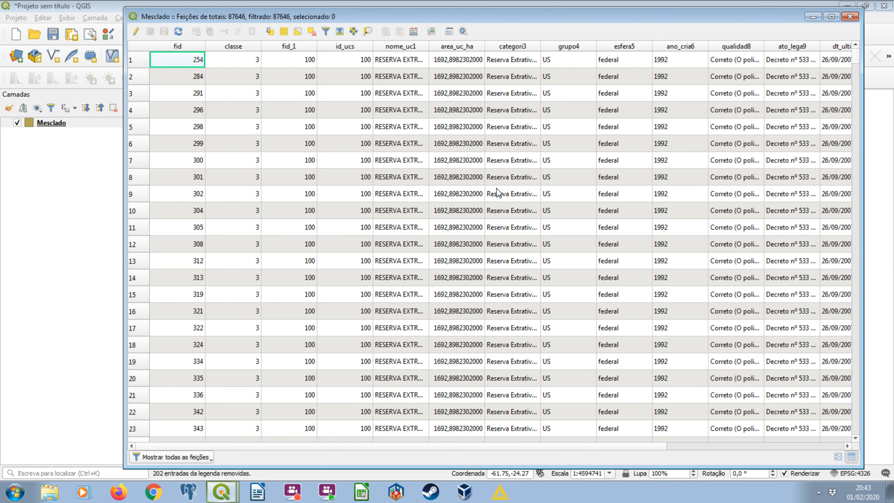
left_click_drag(429, 46, 538, 43)
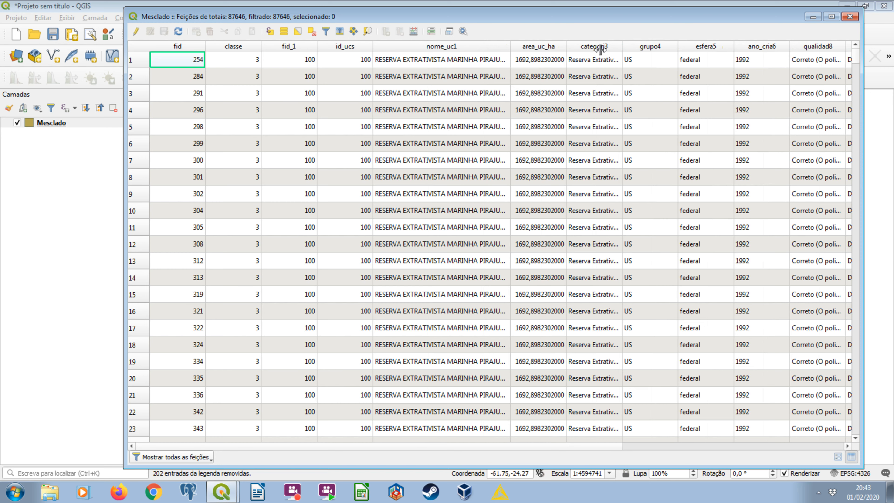
left_click_drag(595, 49, 600, 49)
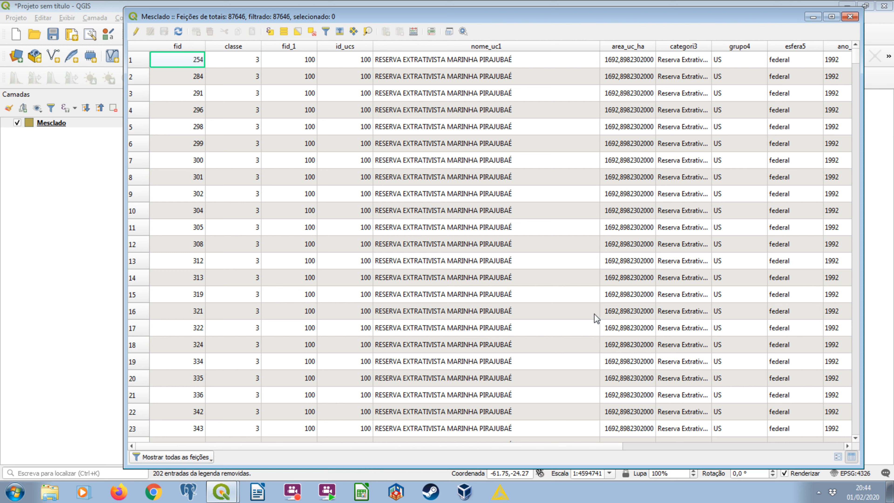
left_click(851, 18)
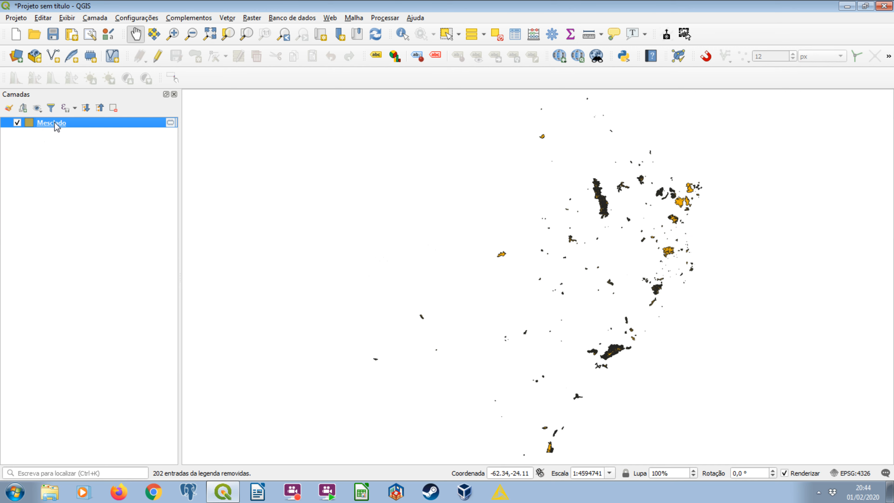
- Open the database manager, connect to the PostGIS database postgres, and review its schemas and the tables in public
left_click(294, 18)
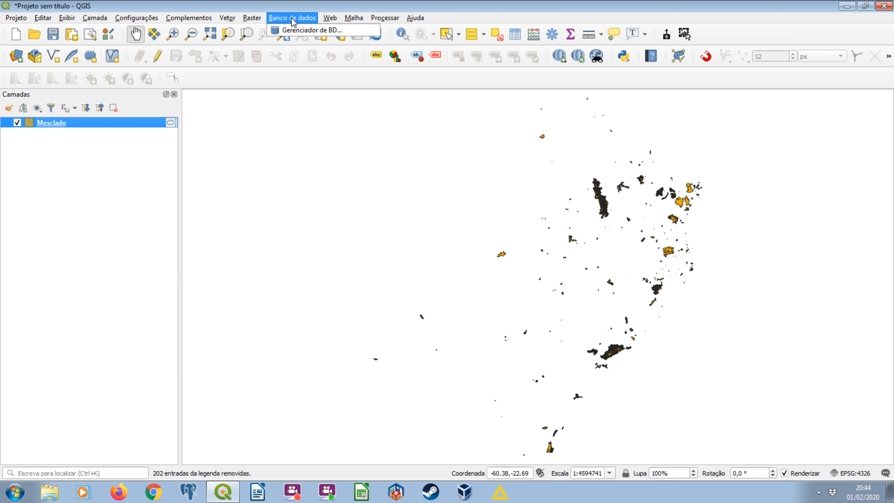
left_click(295, 30)
double_click(387, 87)
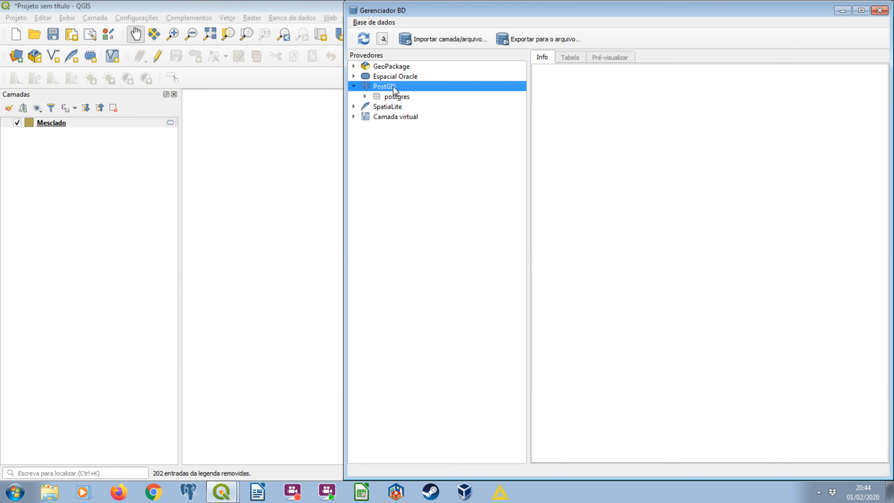
left_click(398, 97)
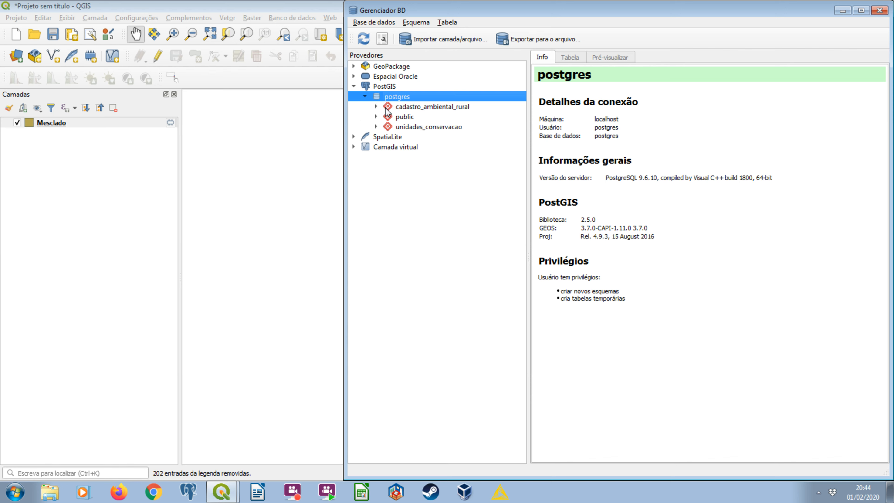
double_click(396, 117)
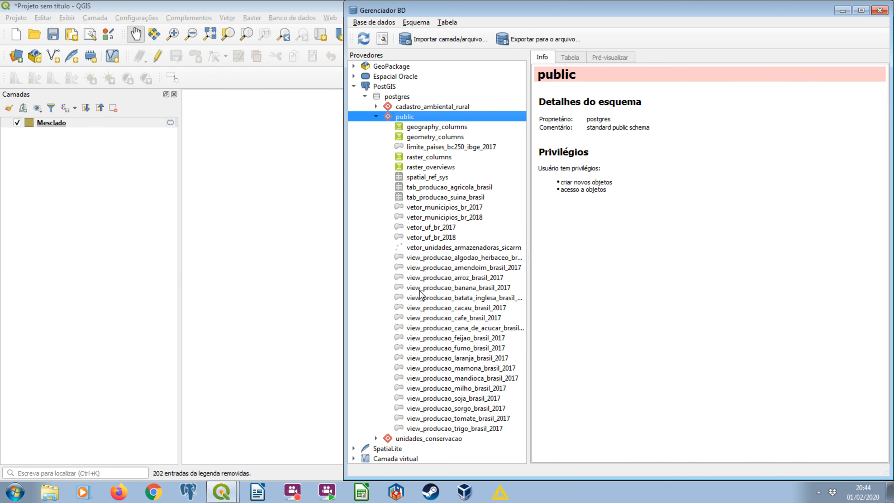
key("Up")
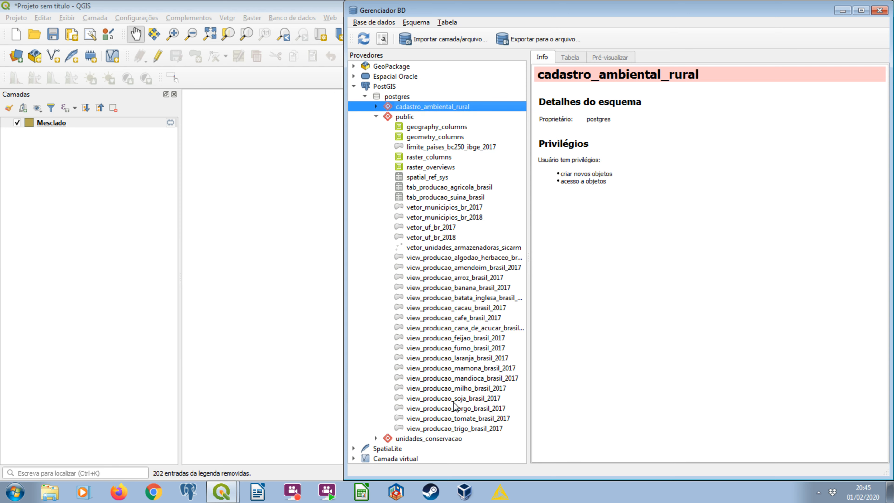
left_click(445, 438)
left_click(424, 118)
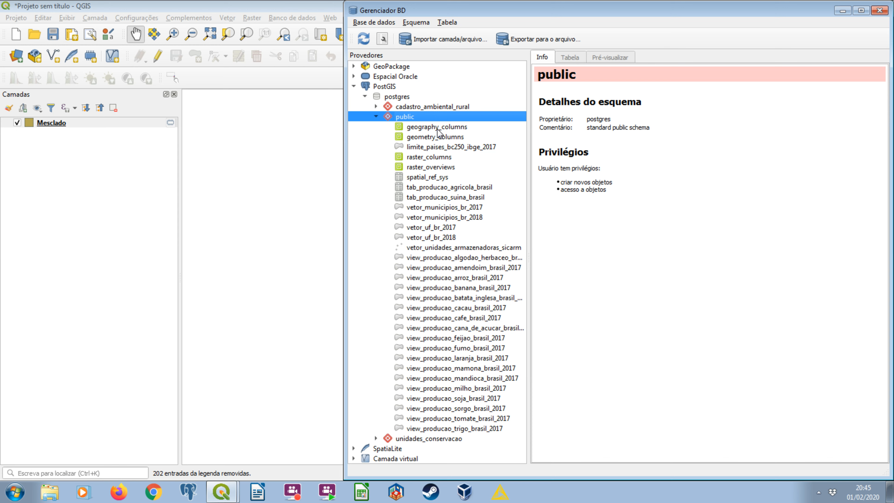
left_click(377, 117)
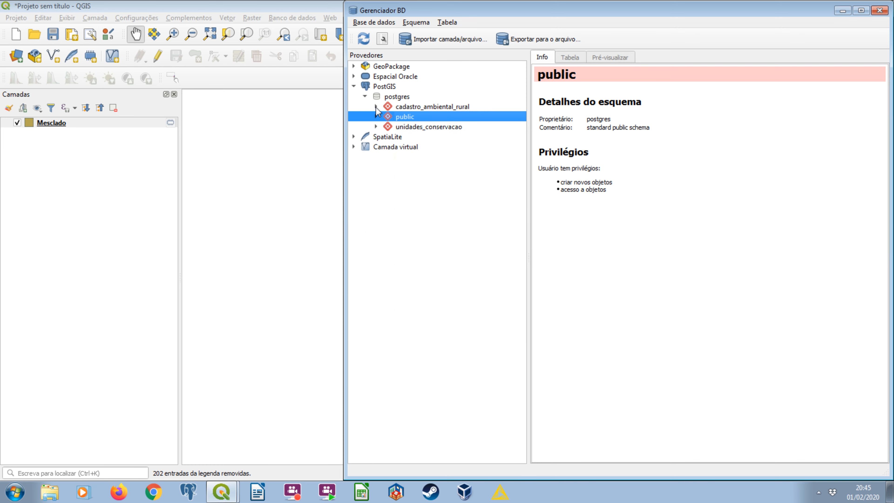
- Examine the details of the three vetor_nascentes tables in the cadastro_ambiental_rural schema
left_click(376, 106)
left_click(444, 117)
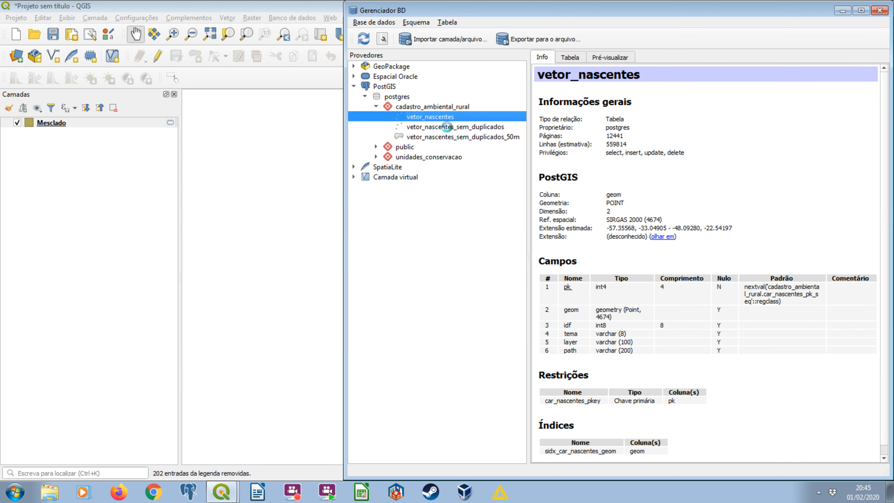
left_click(446, 127)
left_click(452, 136)
left_click(453, 119)
left_click(456, 130)
left_click(457, 136)
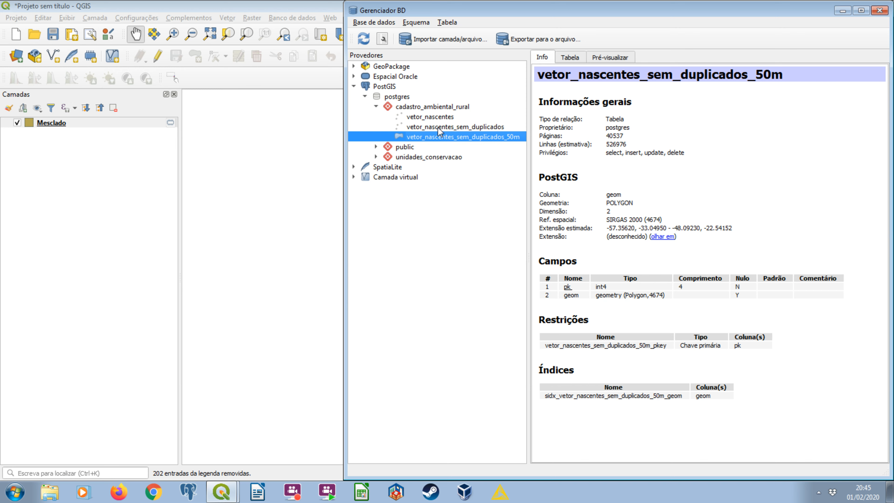
left_click(376, 107)
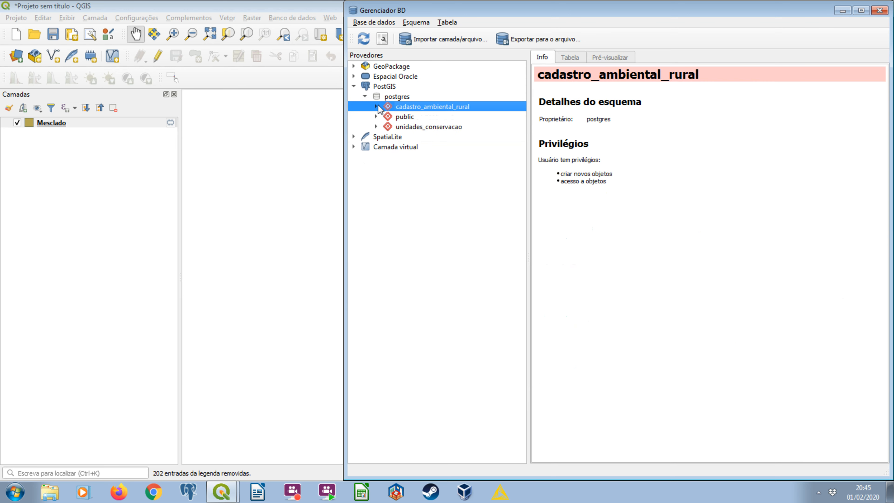
- Examine tables in the unidades_conservacao schema, including vetor_ucs_dissolvidas, and minimize the database manager
double_click(424, 126)
left_click(441, 137)
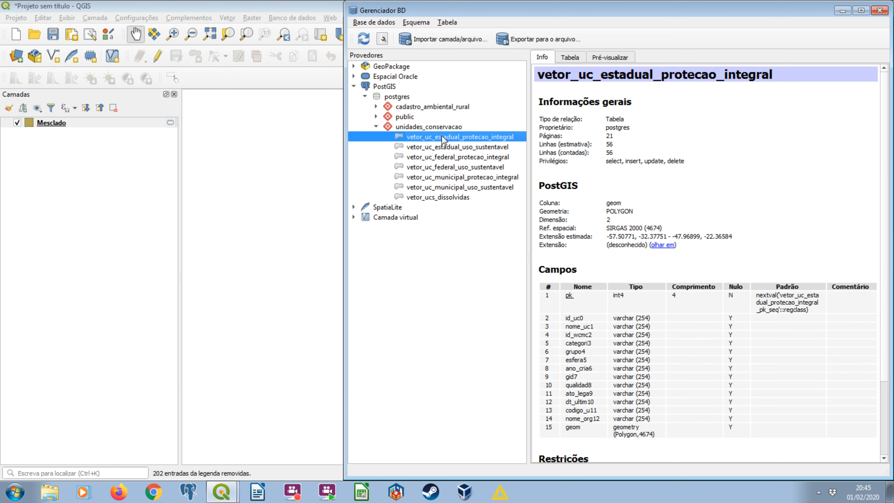
left_click(461, 187)
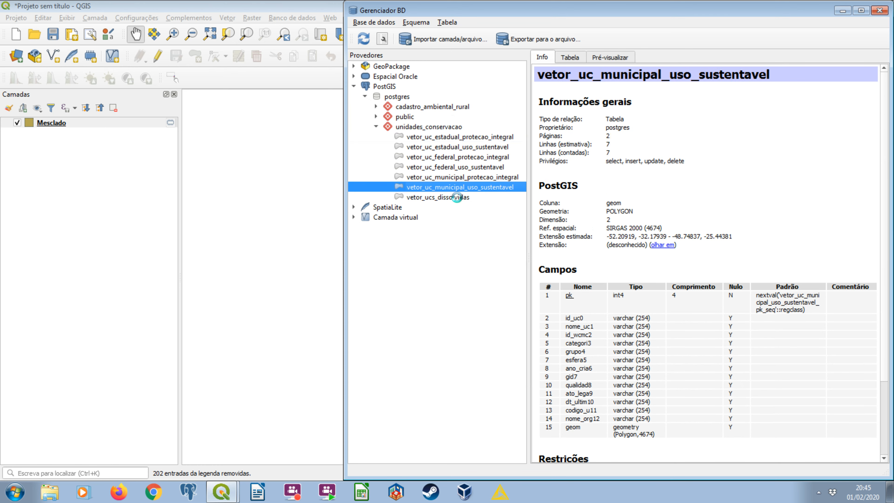
left_click(457, 197)
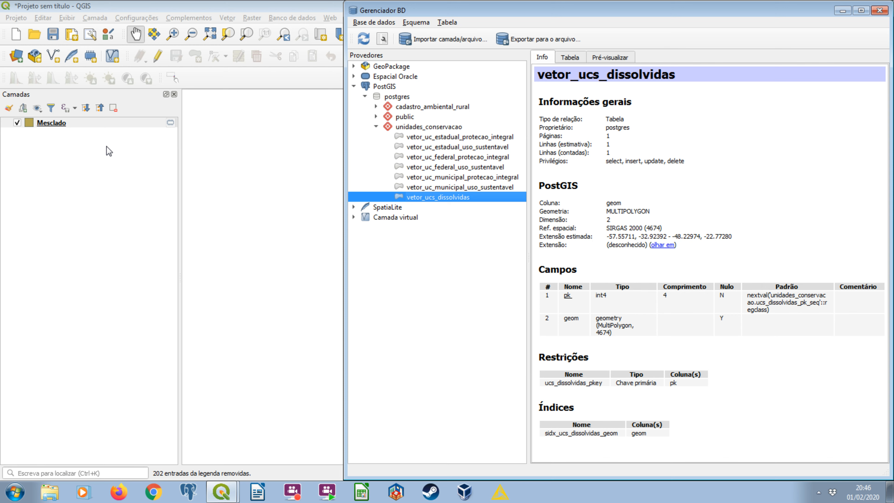
left_click(843, 10)
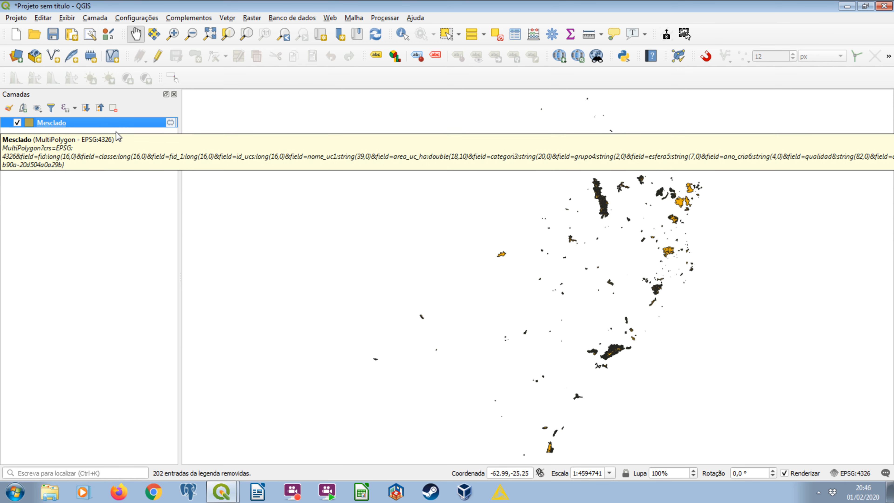
- Inspect the Mesclado polygons up close on the map and return to the layer's full extent
scroll(605, 197, "up", 4)
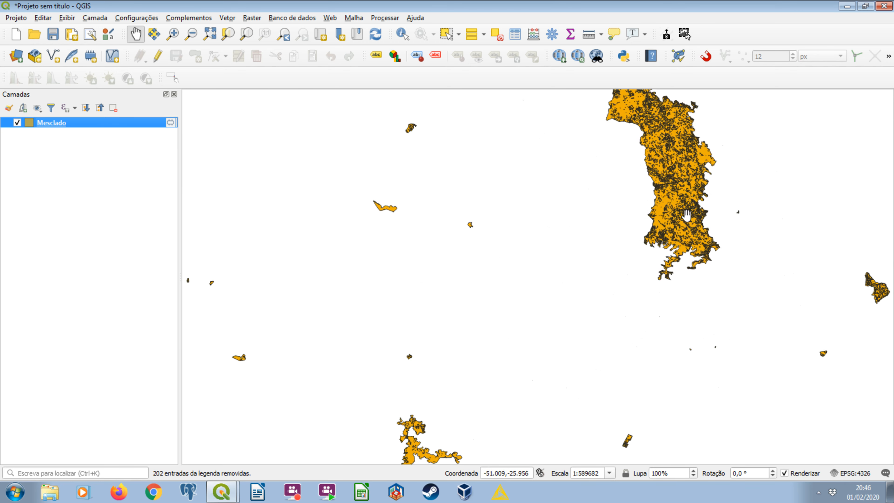
left_click_drag(687, 215, 664, 304)
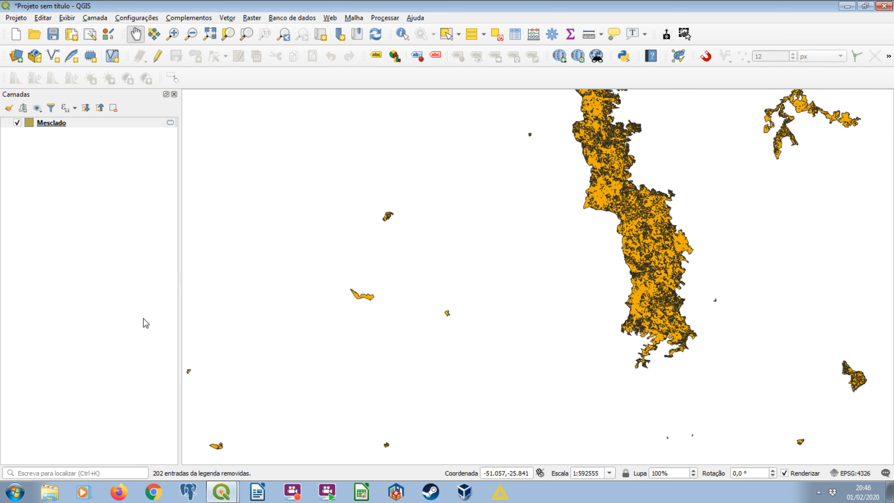
left_click(42, 123)
right_click(42, 123)
left_click(63, 127)
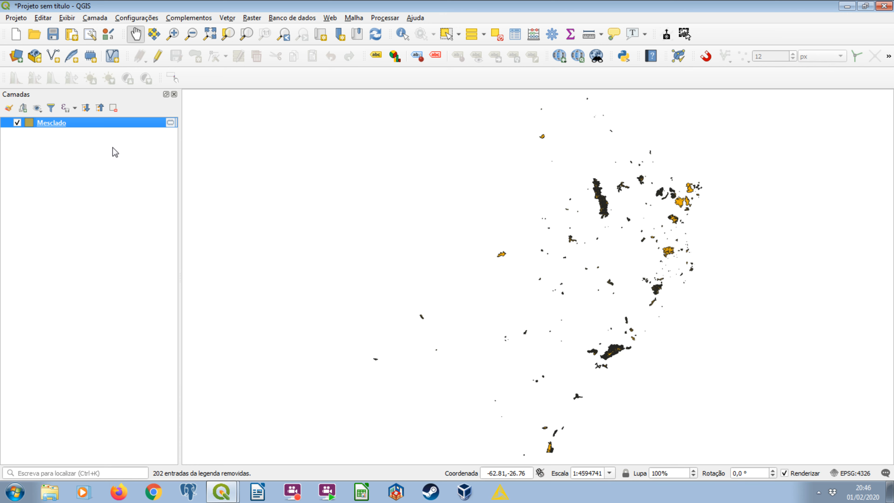
- Check the source coordinate reference system in the properties of the Mesclado layer, leaving the settings unchanged
double_click(116, 123)
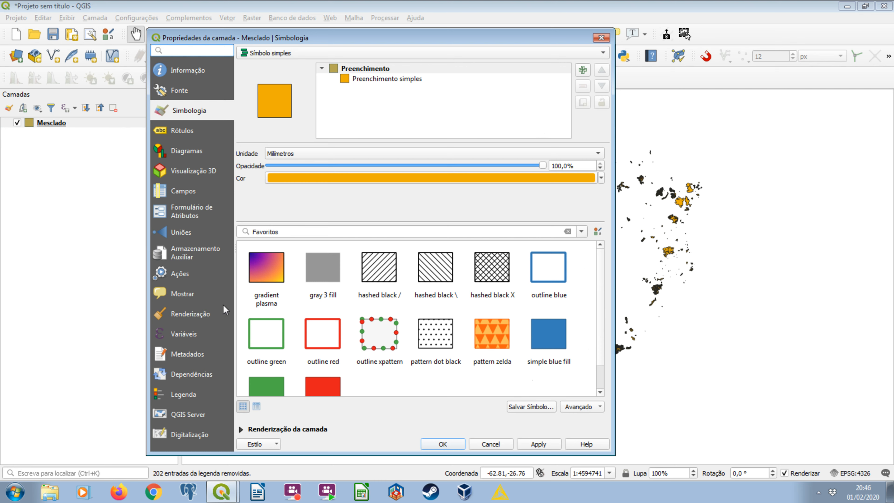
left_click(196, 91)
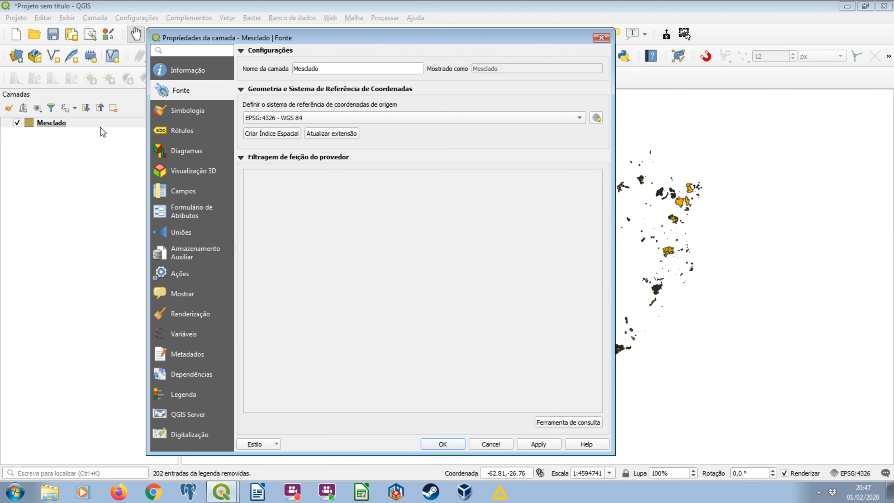
left_click(602, 38)
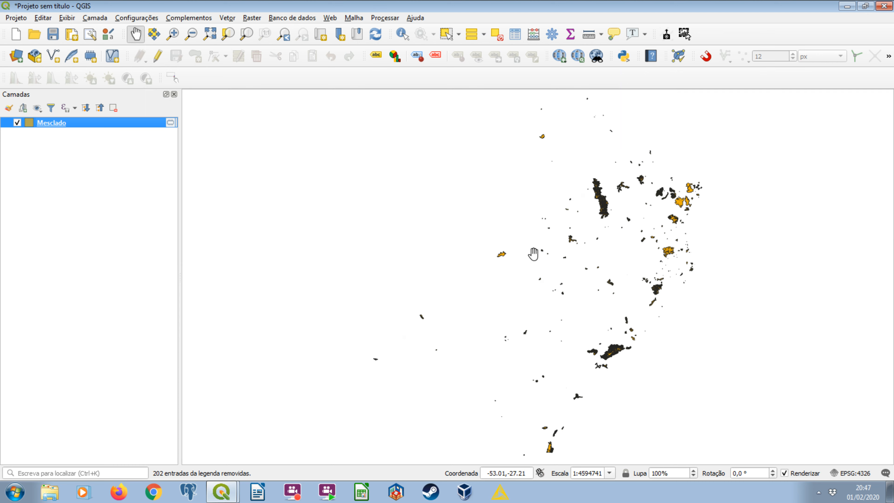
right_click(63, 124)
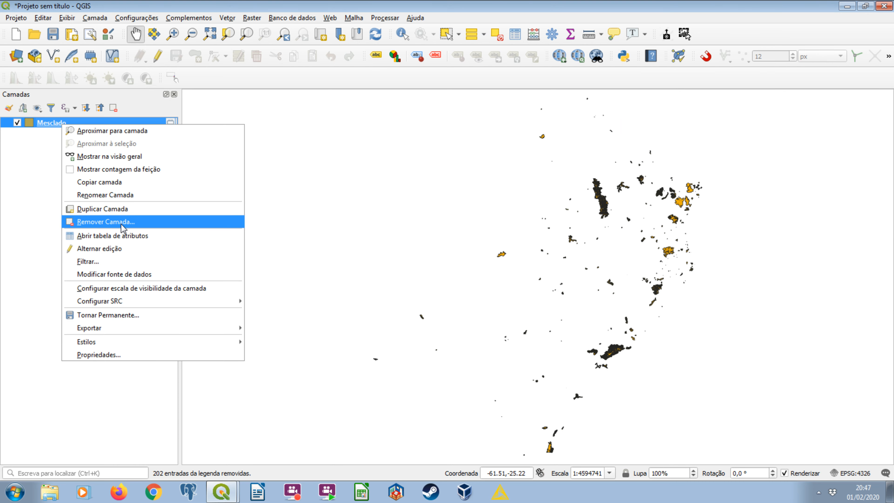
left_click(128, 354)
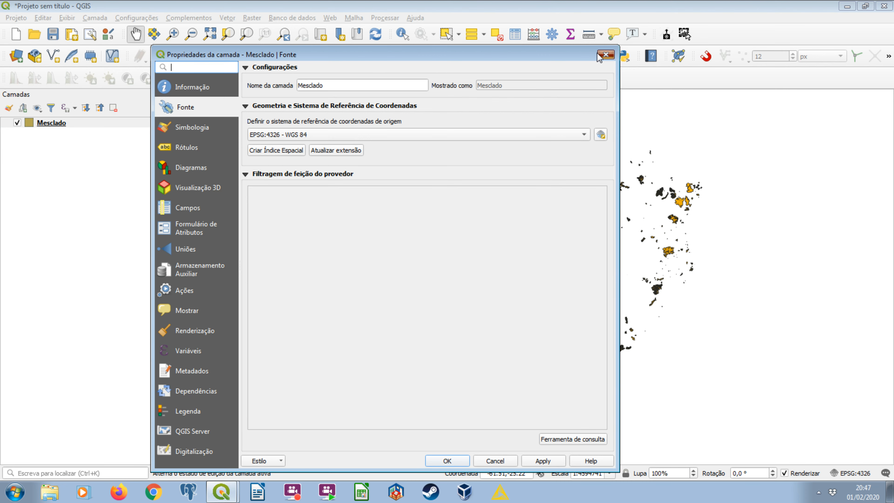
key("Escape")
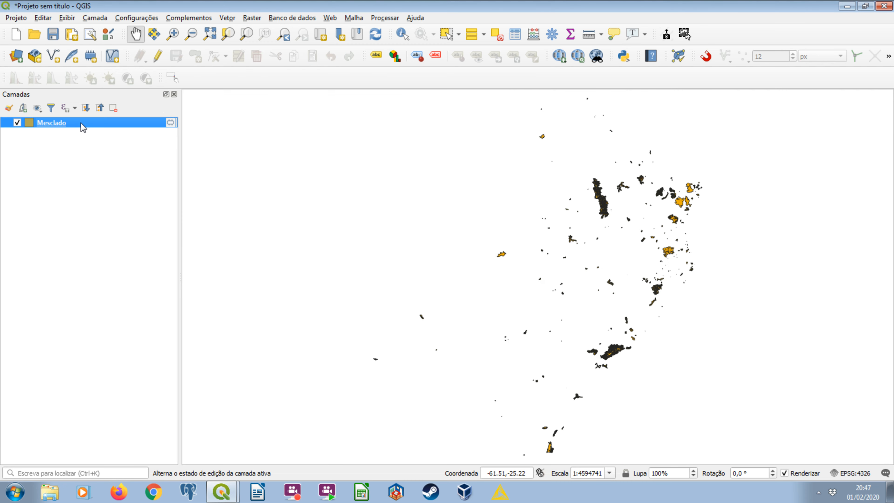
- Open the attribute table of the Mesclado layer and browse its records, returning to the first row
right_click(82, 127)
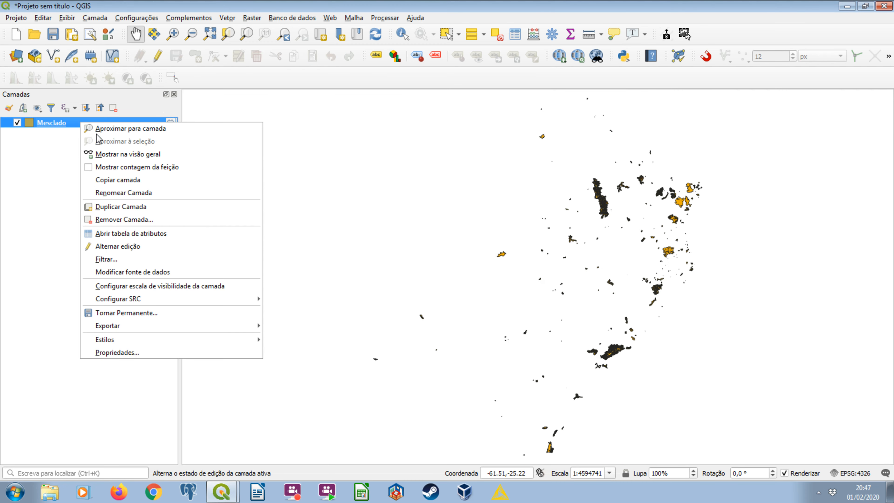
left_click(132, 233)
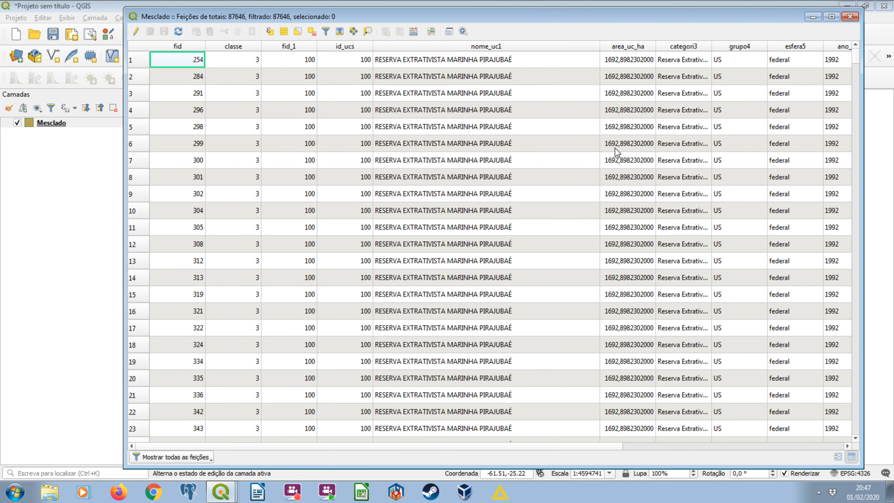
scroll(450, 198, "down", 11)
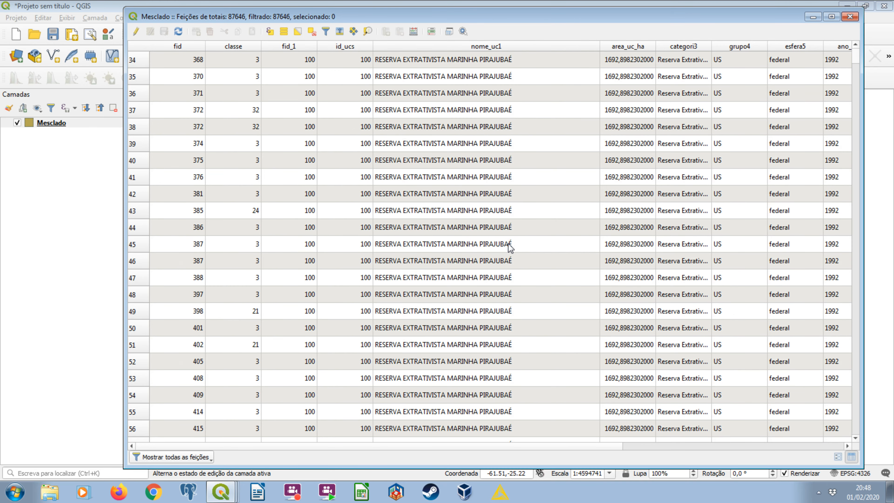
left_click_drag(855, 56, 855, 161)
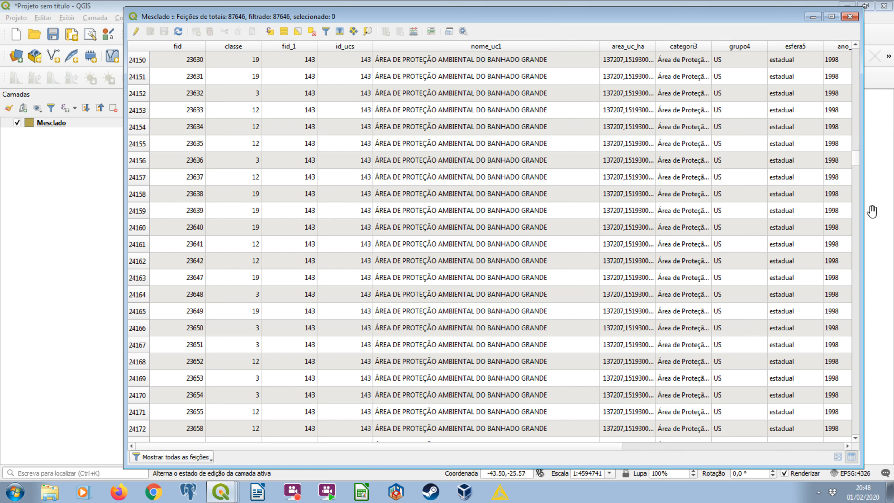
left_click_drag(855, 162, 864, 91)
key("ctrl+Home")
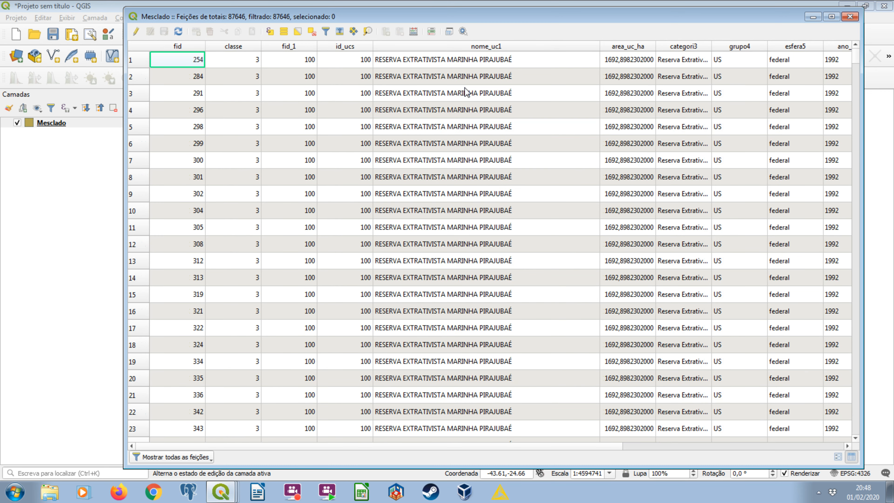
- Highlight the first eight Mesclado records, examine the remaining columns through layer and path, and close the attribute table
left_click_drag(138, 60, 139, 93)
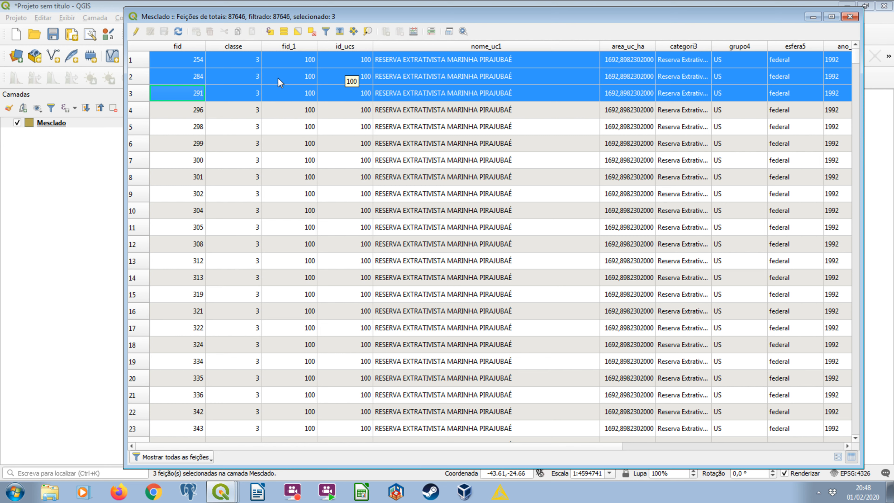
left_click(141, 60)
left_click_drag(142, 65, 153, 177)
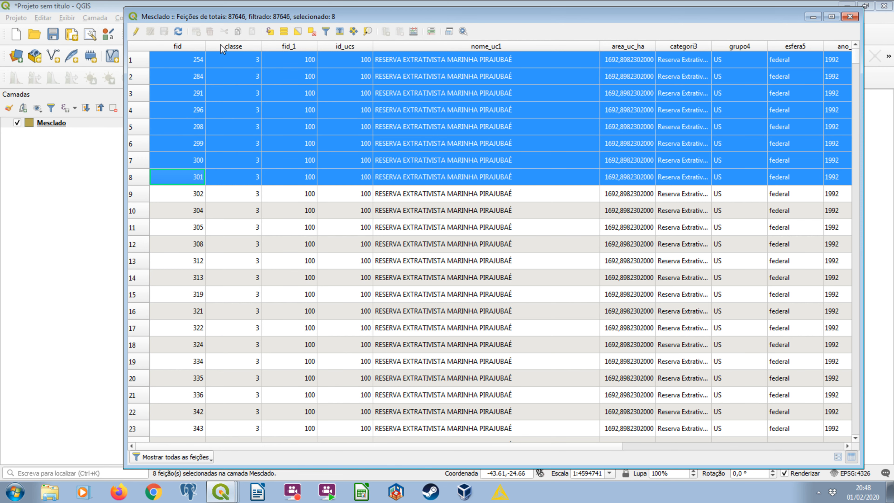
left_click_drag(388, 447, 477, 453)
scroll(793, 176, "right", 3)
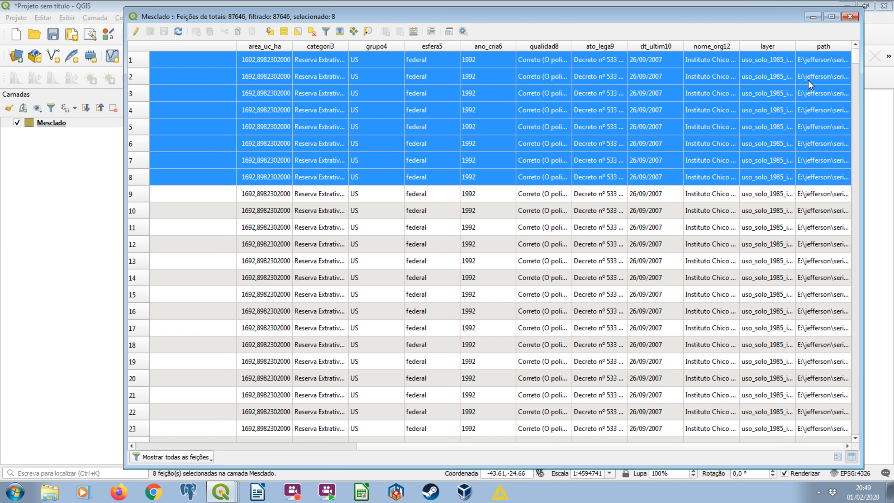
key("Escape")
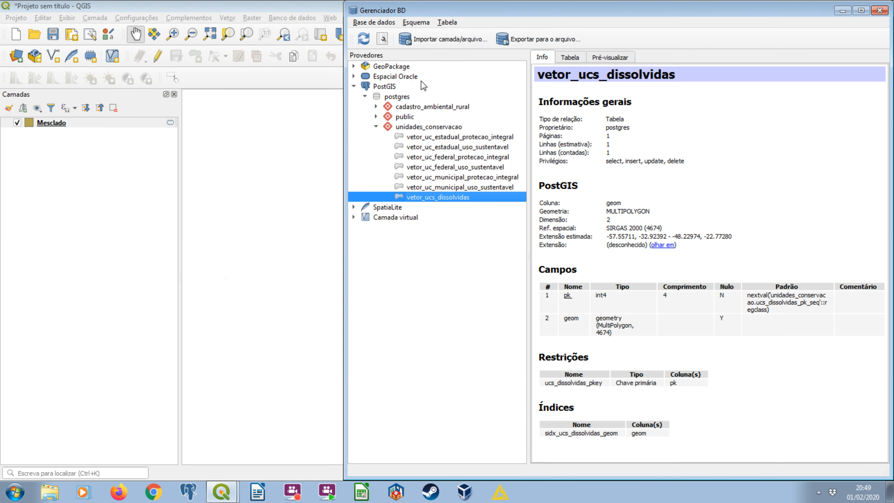
- In the database manager, collapse PostGIS, expand the virtual project layers and show the Mesclado layer's information
double_click(421, 81)
left_click(394, 107)
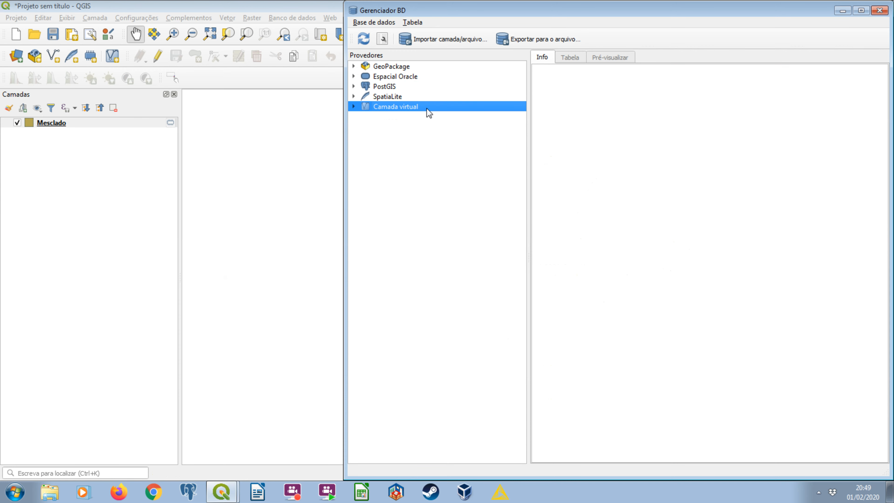
double_click(421, 106)
left_click(366, 118)
left_click(366, 117)
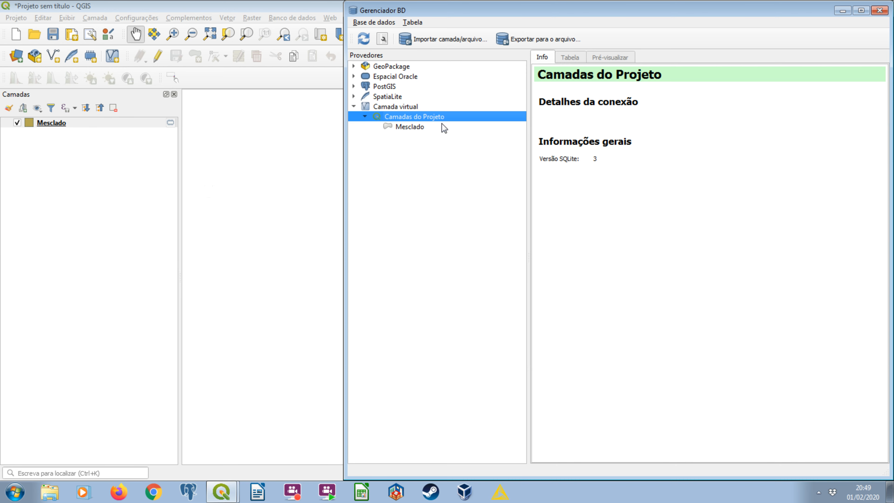
left_click(409, 127)
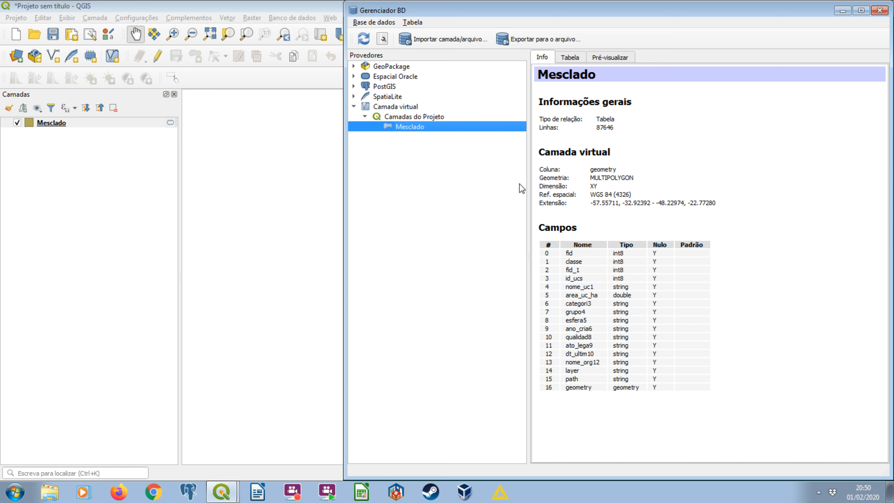
- Examine the Mesclado field list, highlighting the fid, fid_1, path and geometry fields
double_click(571, 254)
double_click(574, 270)
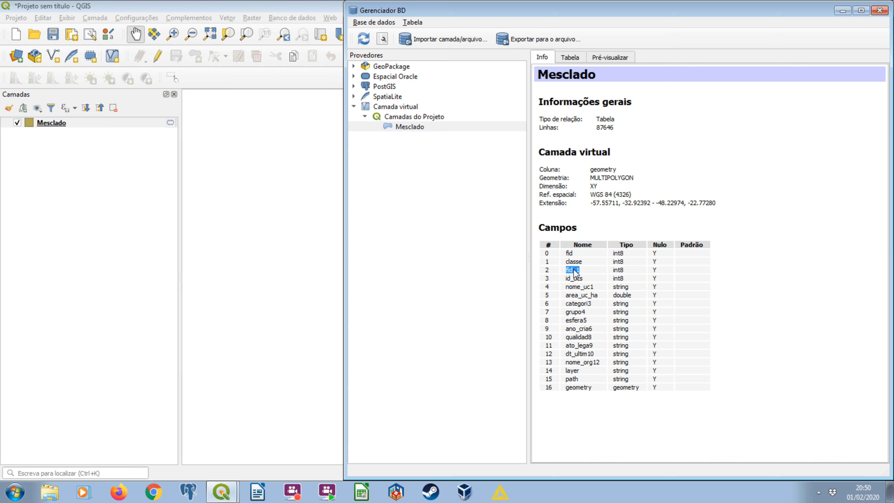
left_click(530, 379)
double_click(572, 380)
double_click(588, 387)
- Open an SQL query window for the virtual Mesclado layer and run "select * from Mesclado"
left_click(416, 108)
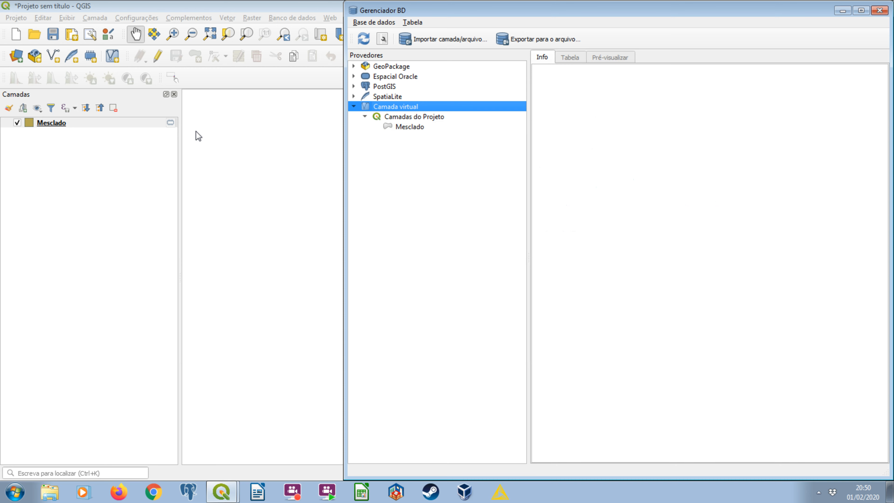
left_click(433, 128)
left_click(382, 39)
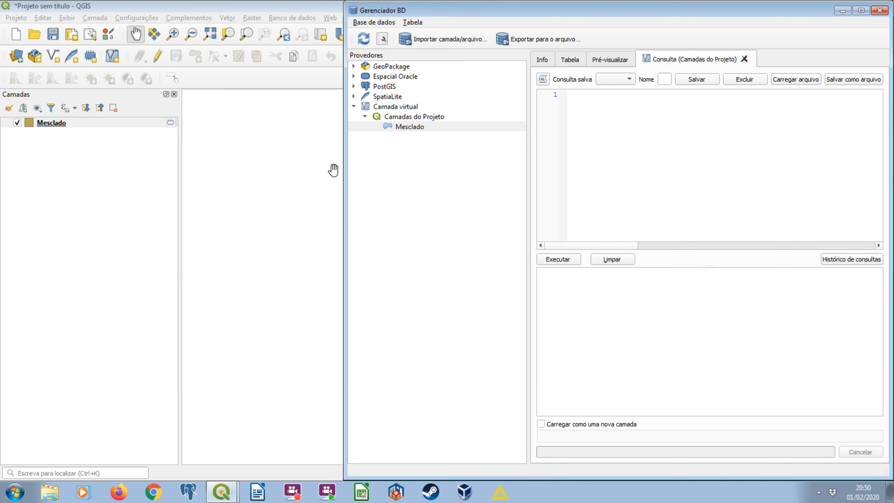
type("select ")
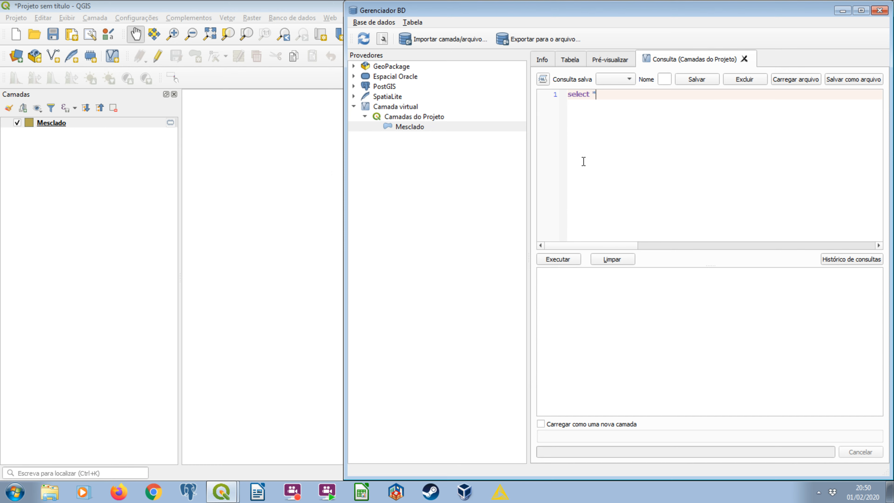
type("*")
key("Return")
type("from M")
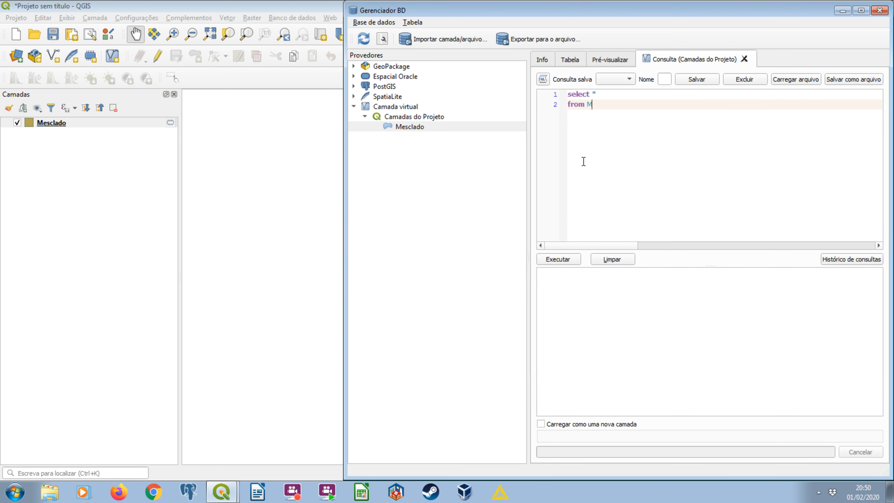
type("esclado")
left_click(571, 260)
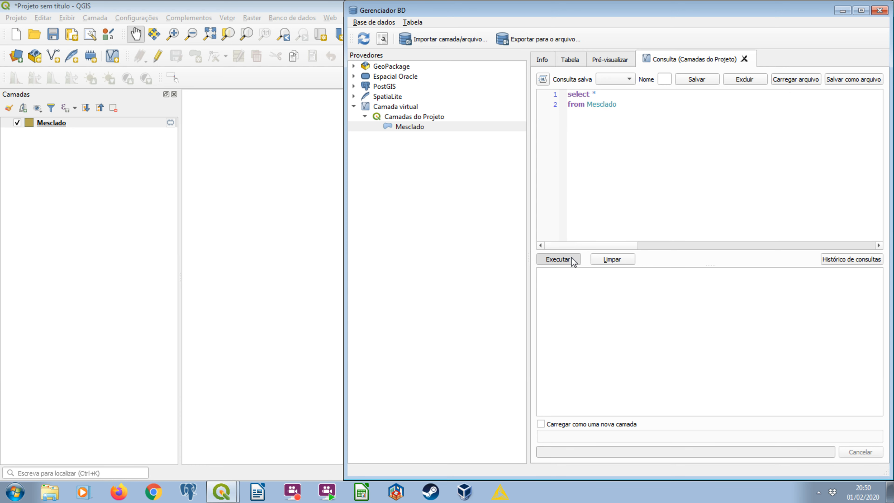